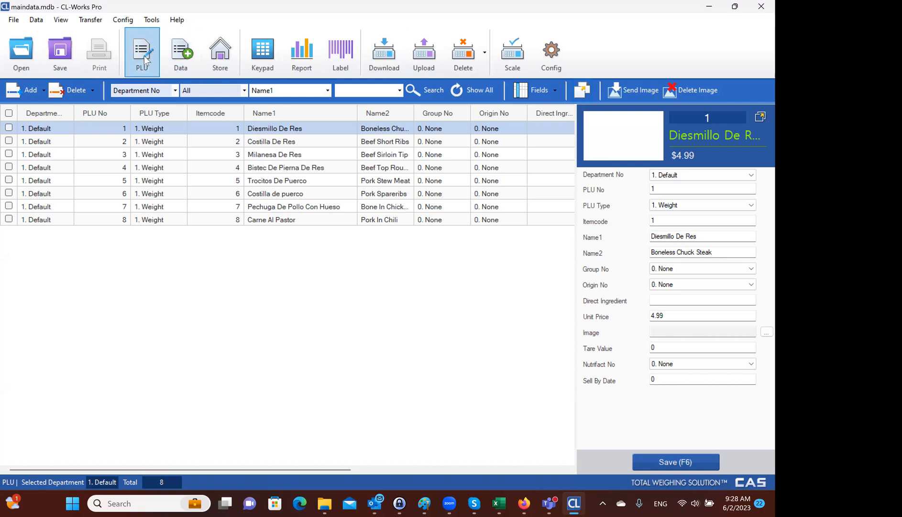
Step: Delete all eight existing records from the PLU list
click(135, 58)
click(23, 126)
shift+click(64, 219)
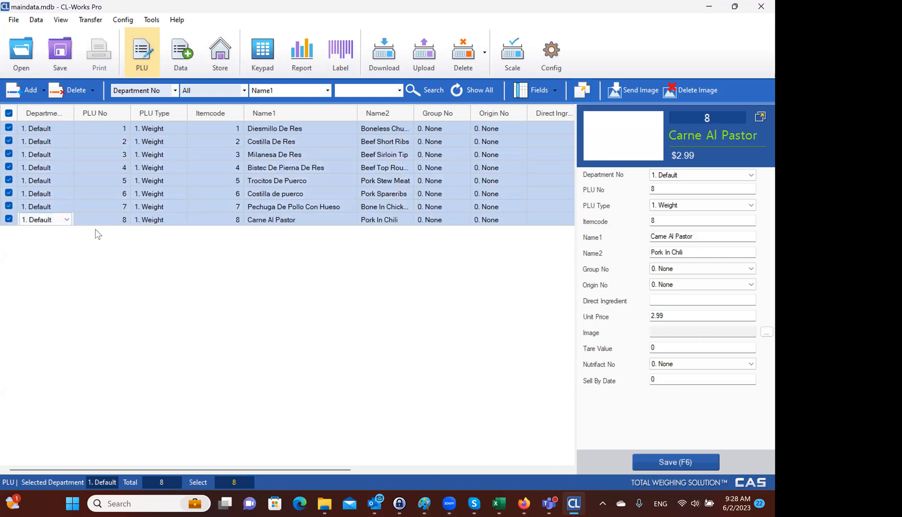
click(697, 91)
click(68, 86)
click(430, 288)
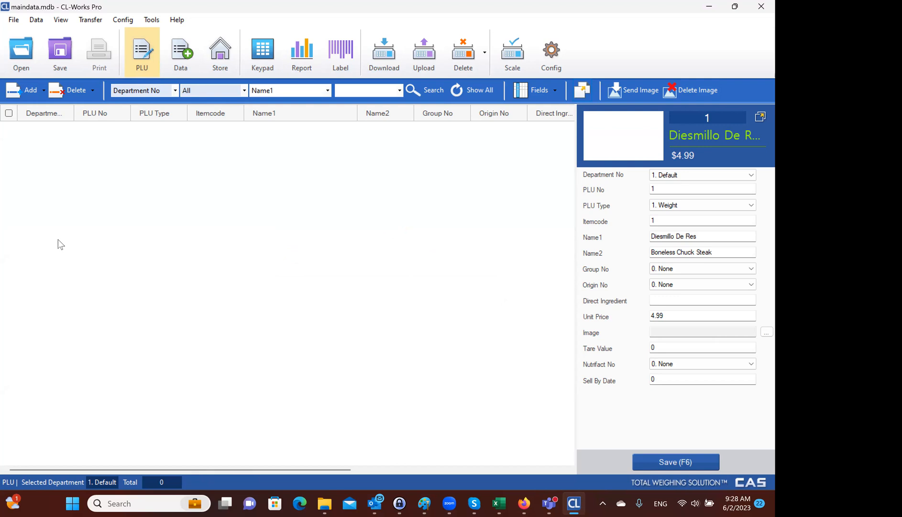
Step: Add six blank PLU records to the empty list
click(26, 91)
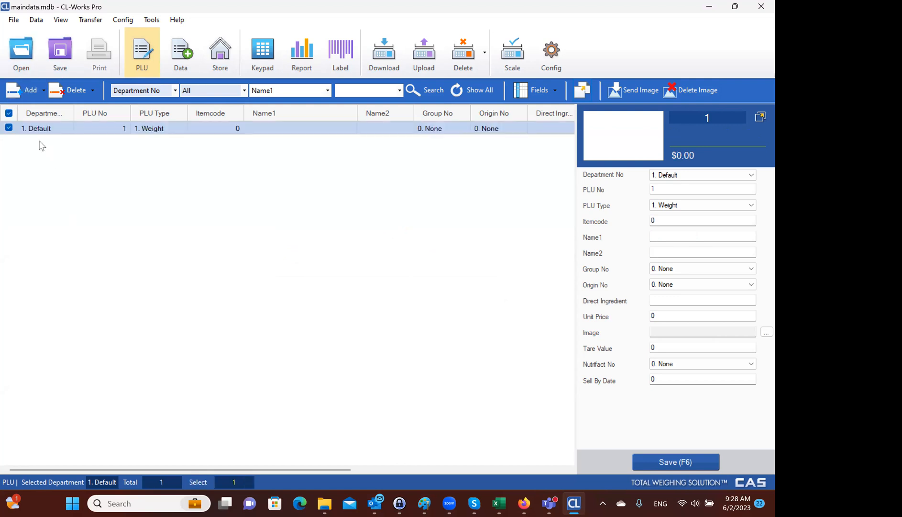
click(29, 92)
click(30, 92)
click(29, 92)
click(29, 92)
click(30, 92)
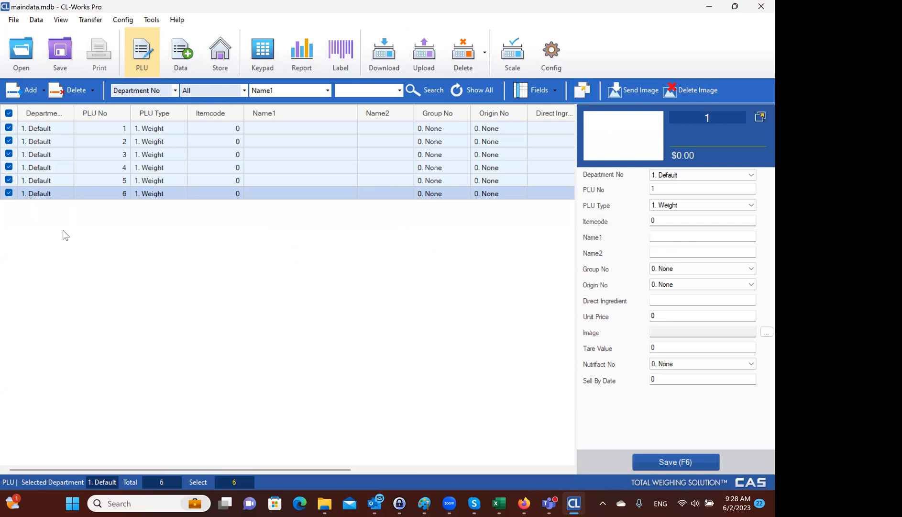
Step: Keep the Default department for the first record and try to change its PLU number to 2
click(62, 129)
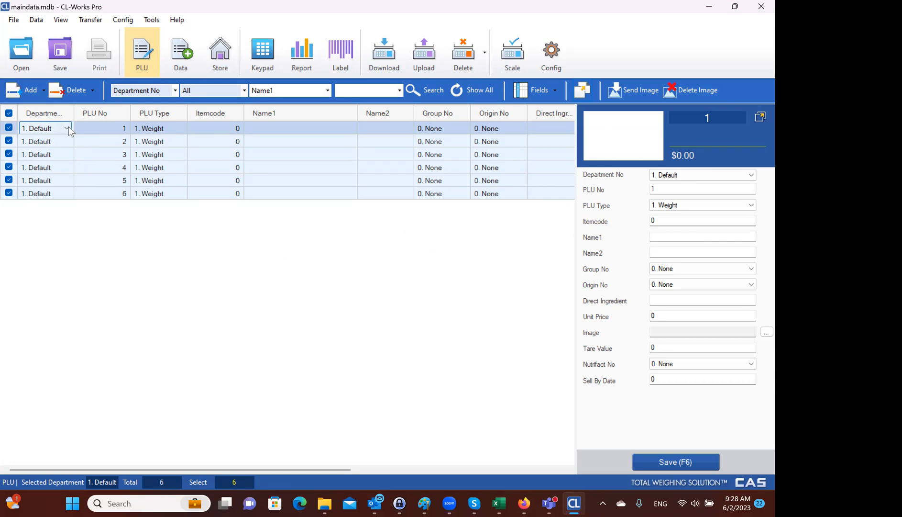
click(67, 128)
click(58, 140)
click(99, 129)
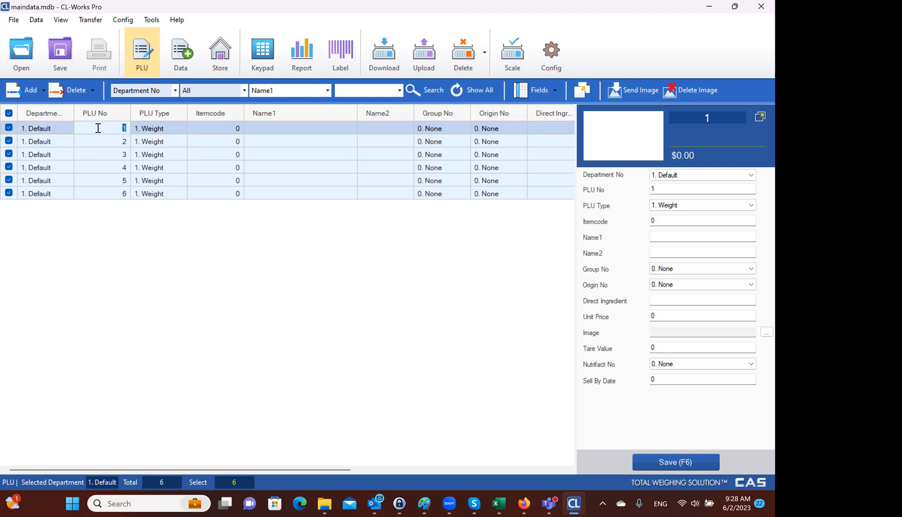
text(2)
key(Return)
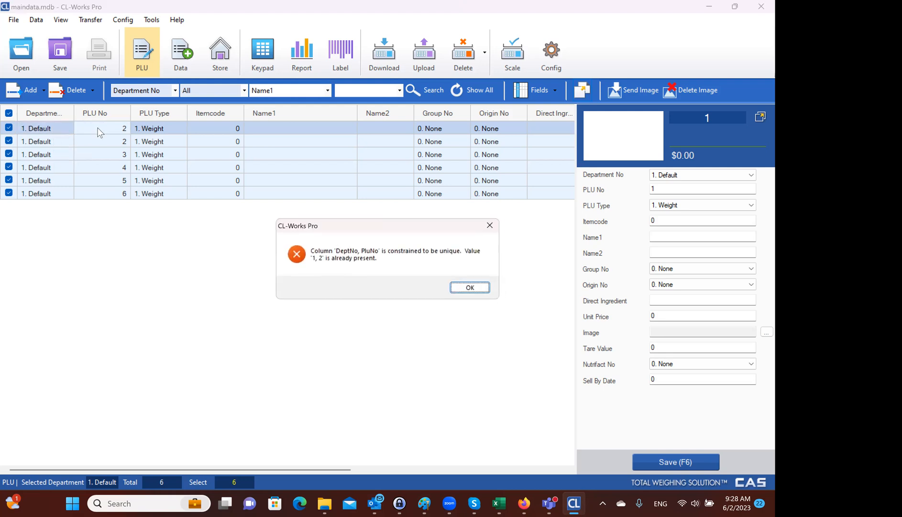
key(Return)
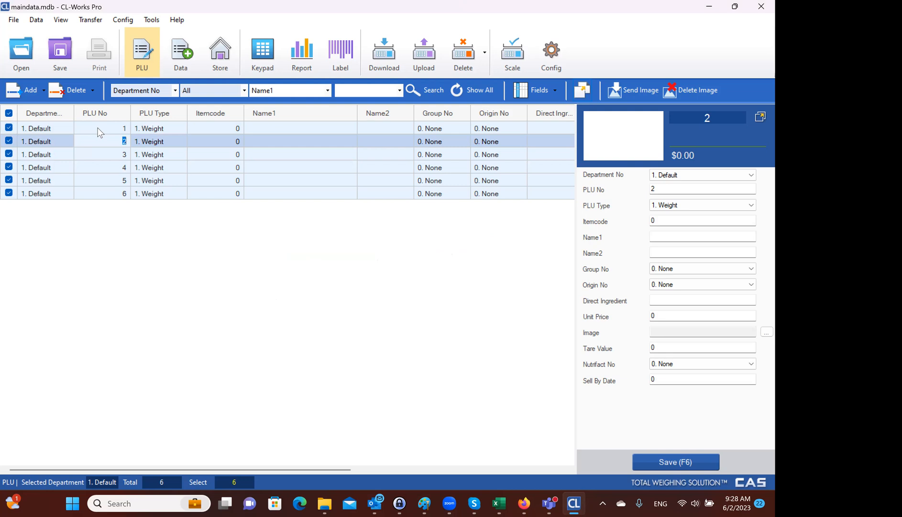
key(Return)
key(Return)
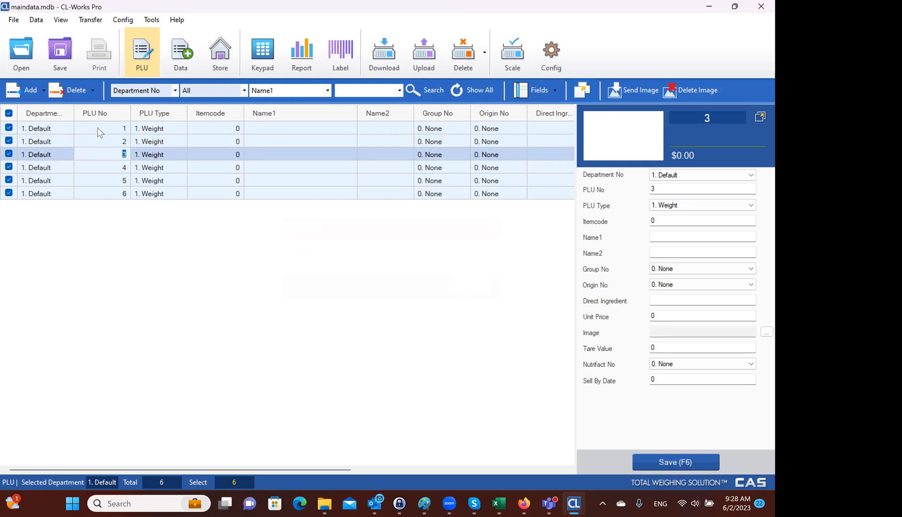
key(Return)
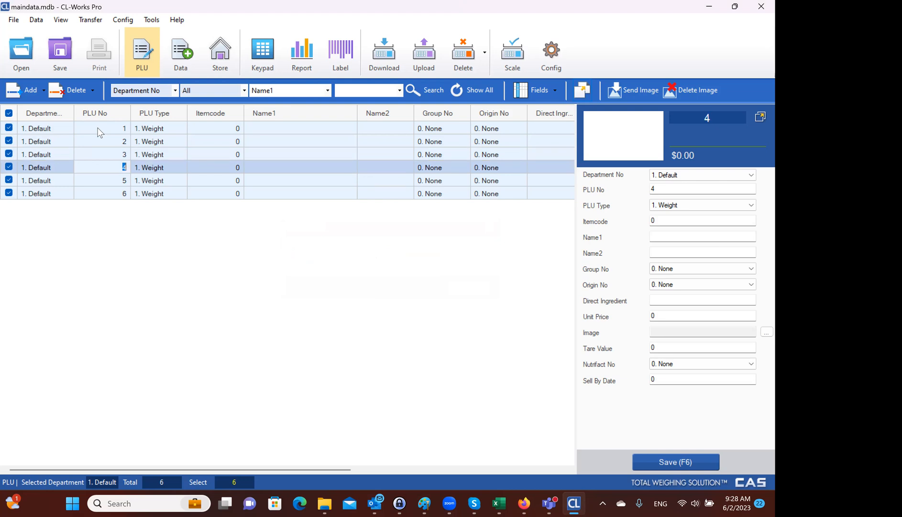
key(Up)
key(Down)
key(Down)
key(Down)
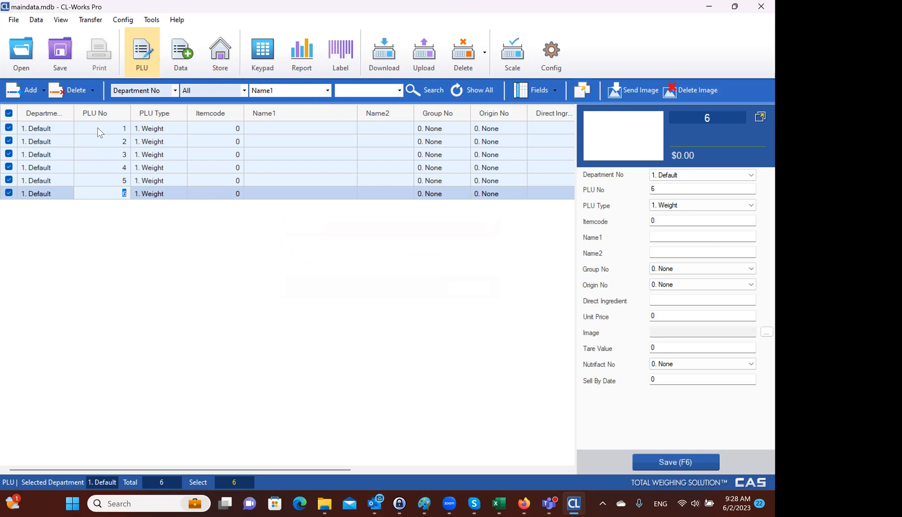
key(Up)
key(Up)
key(Up)
key(Up)
key(Up)
key(Down)
key(Down)
key(Down)
key(Down)
key(Down)
key(Up)
key(Up)
key(Up)
key(Up)
key(Up)
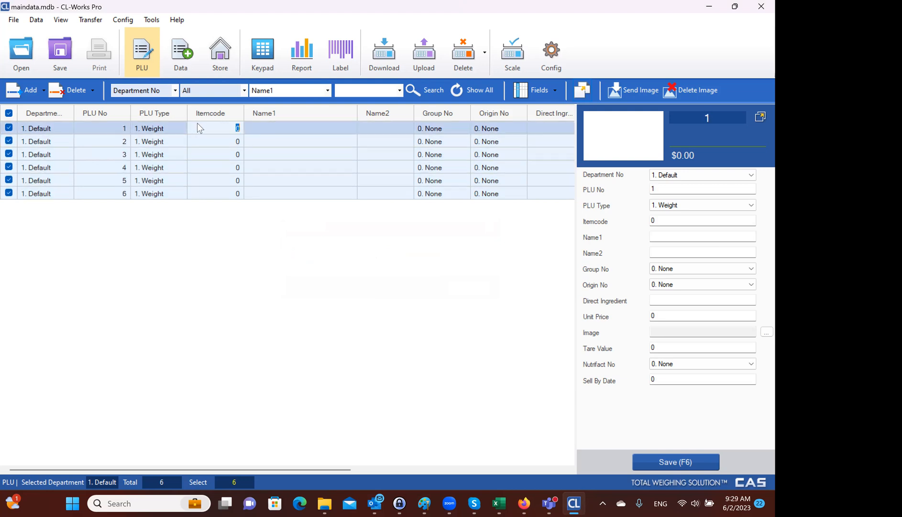
key(Down)
key(Down)
key(Down)
key(Down)
key(Down)
key(Tab)
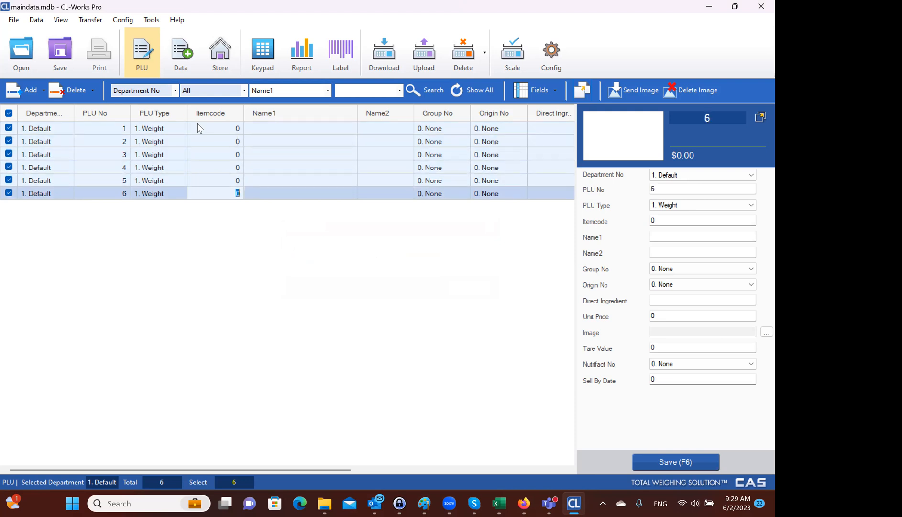
click(105, 131)
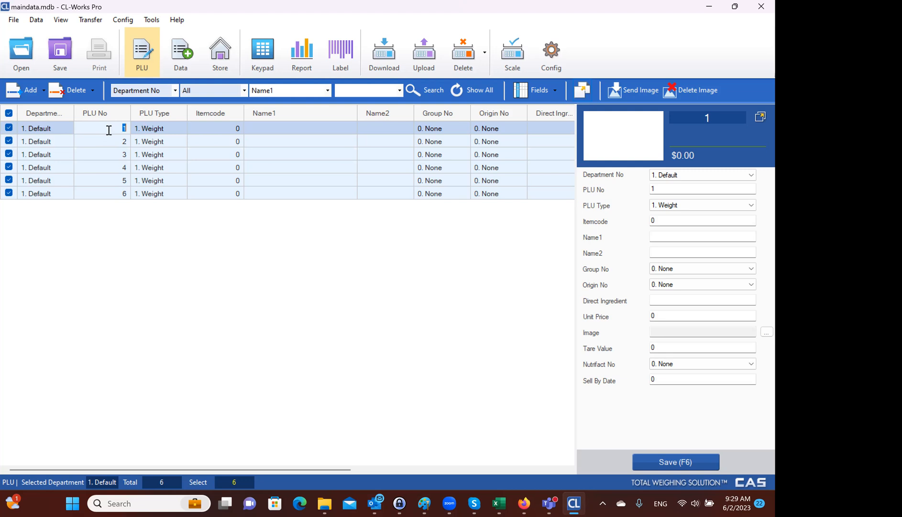
Step: Set the itemcodes of the six PLU records to 1, 2, 3, 4, 5 and 6, matching their PLU numbers
click(231, 130)
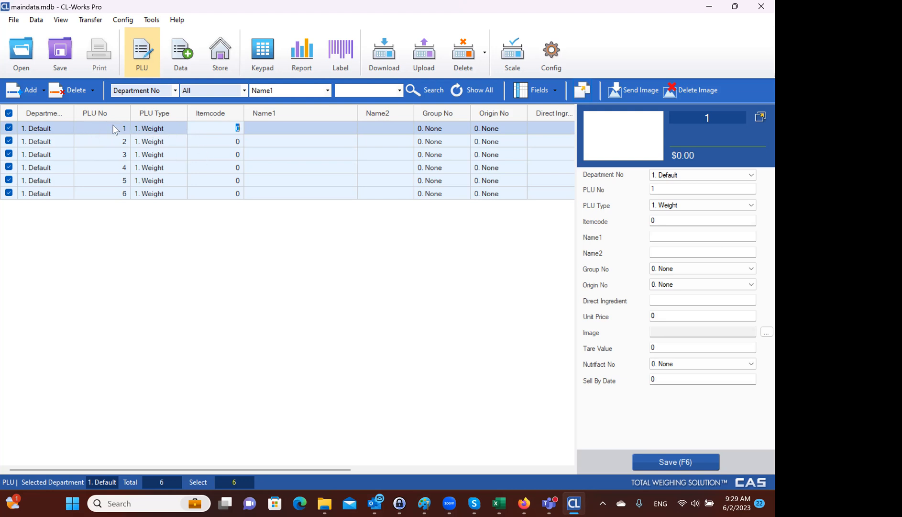
text(1)
click(206, 142)
text(2)
click(225, 154)
text(3)
click(221, 166)
text(4)
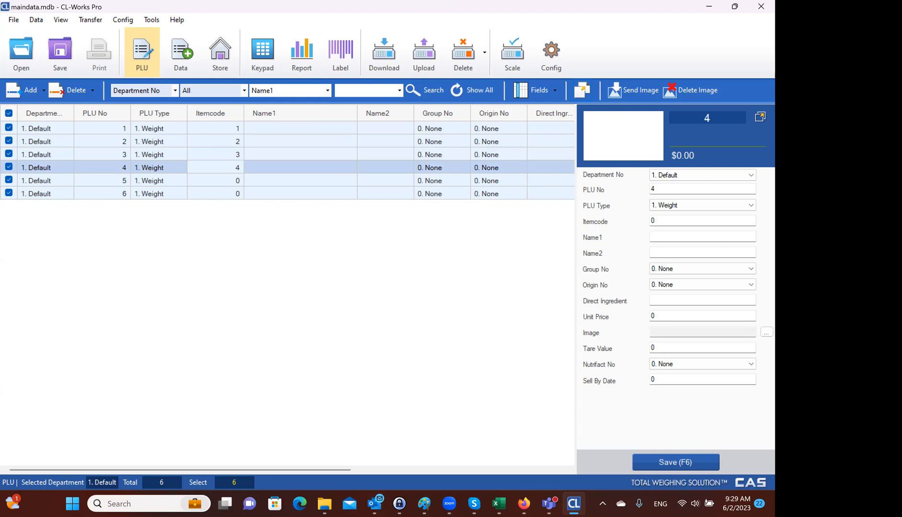
click(220, 181)
text(5)
click(218, 194)
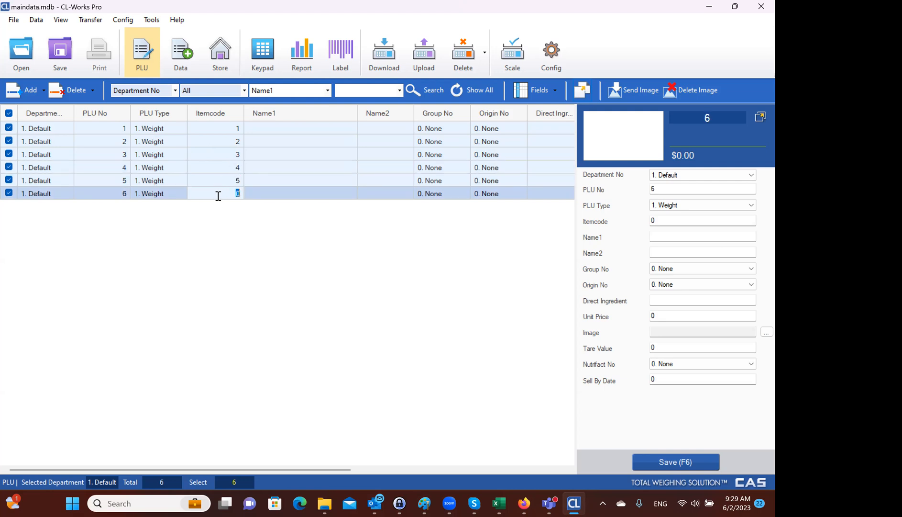
text(6)
Step: Enter Salami, Cheese and Steak as Name1 for PLU records 1, 2 and 3
click(257, 195)
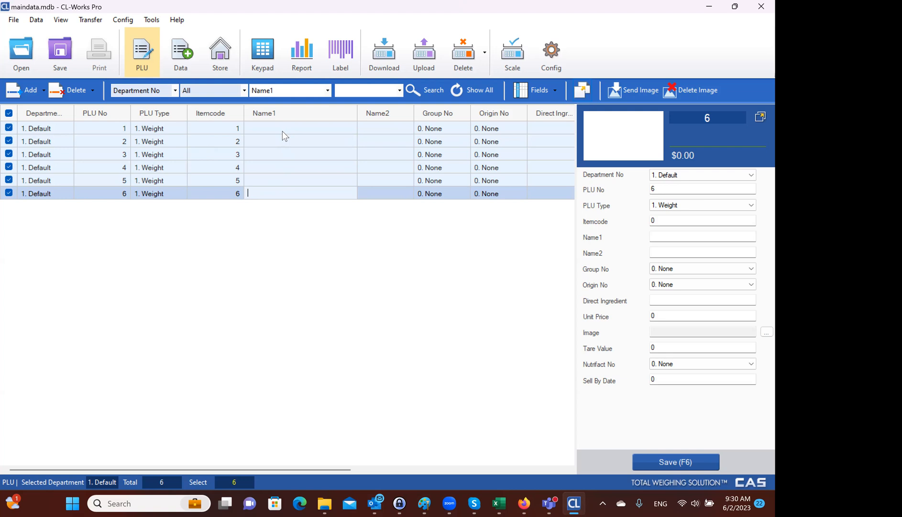
click(297, 125)
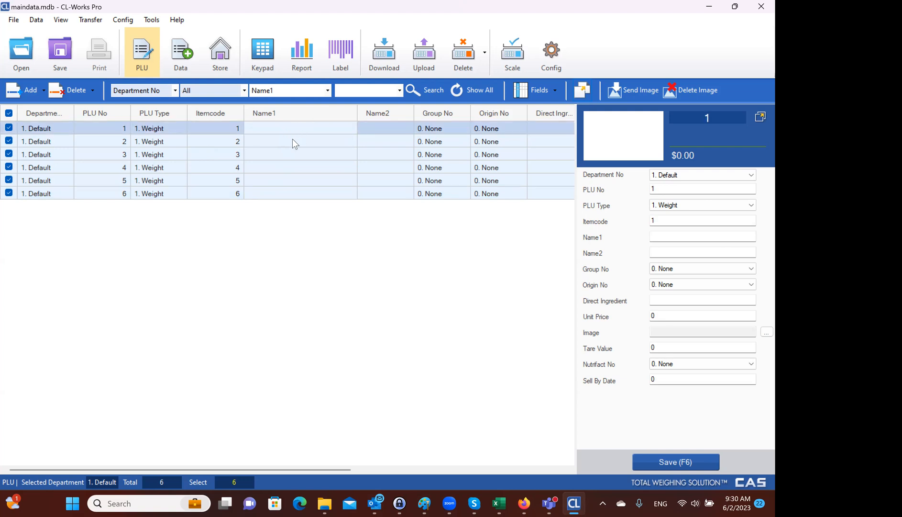
text(Salami)
click(293, 139)
text(Cheese)
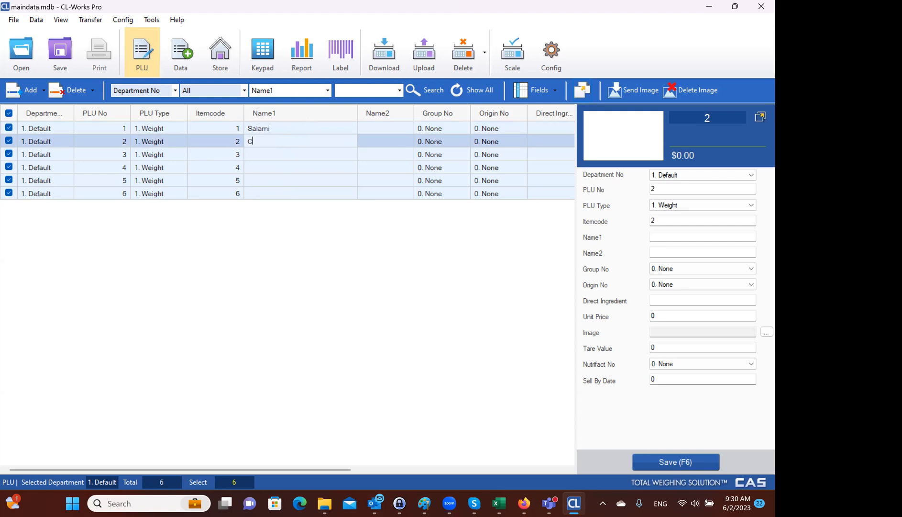
key(Return)
text(Steak)
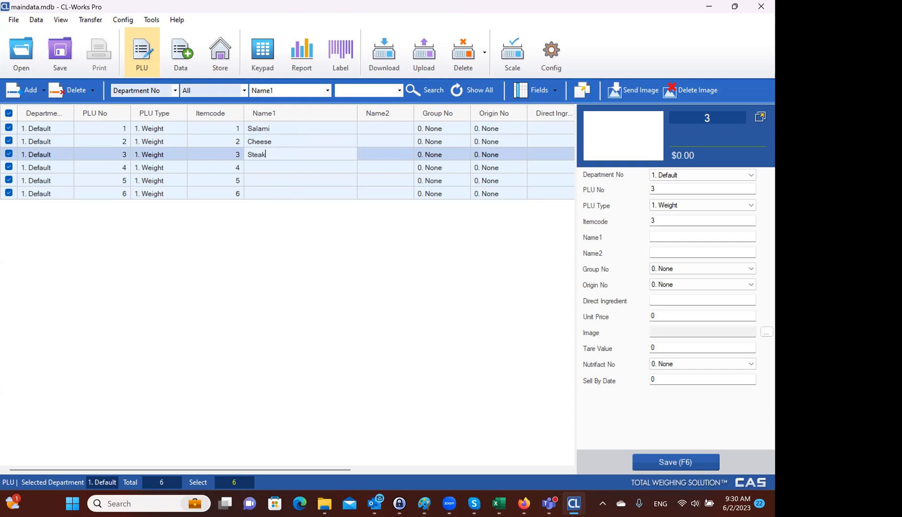
key(Return)
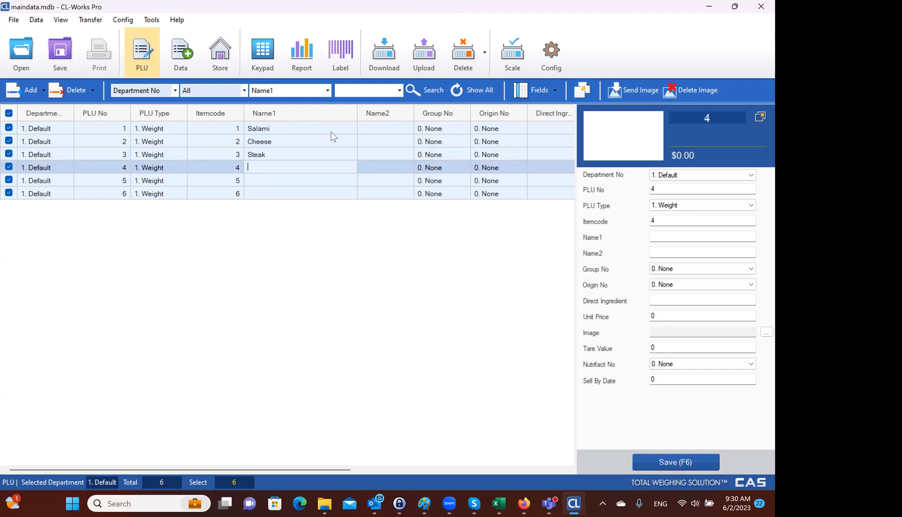
Step: Enter Italian as Name2 for the Salami record
click(393, 126)
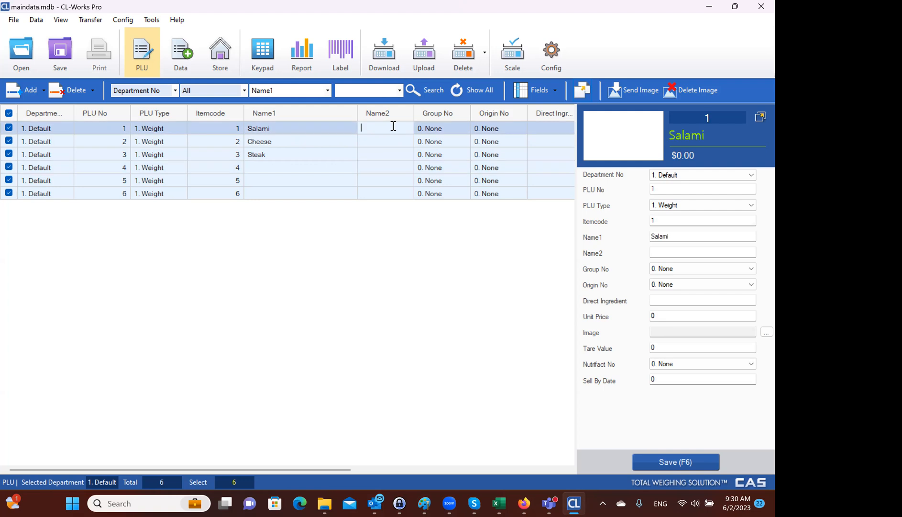
text(Italian)
key(Return)
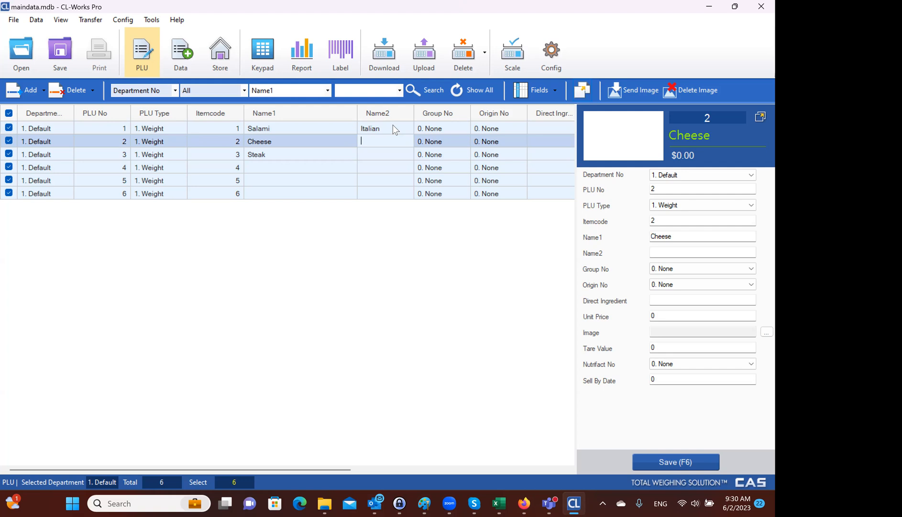
text(Dane)
key(BackSpace)
key(BackSpace)
key(BackSpace)
key(BackSpace)
Step: Set the unit prices to 2.99 for Salami, 4.55 for Cheese and 8.33 for Steak
click(509, 138)
scroll(303, 469, right, 3)
scroll(310, 469, right, 3)
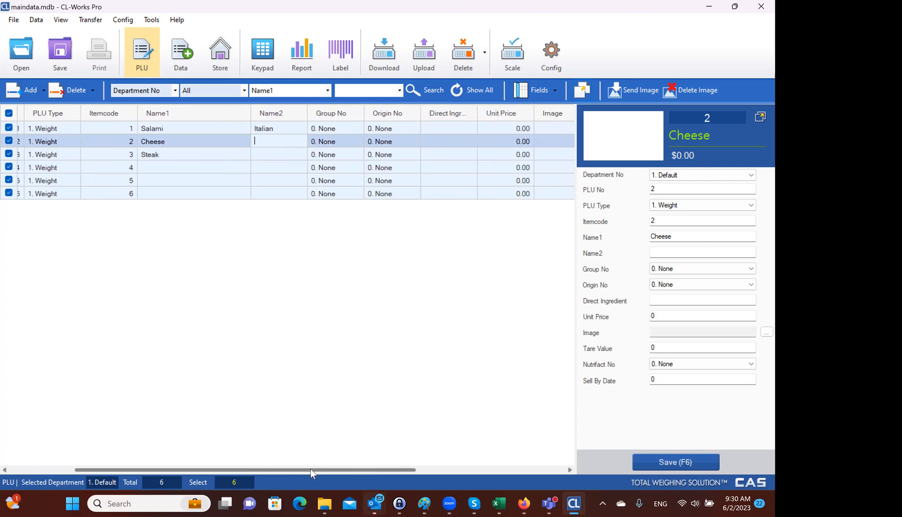
scroll(403, 468, right, 1)
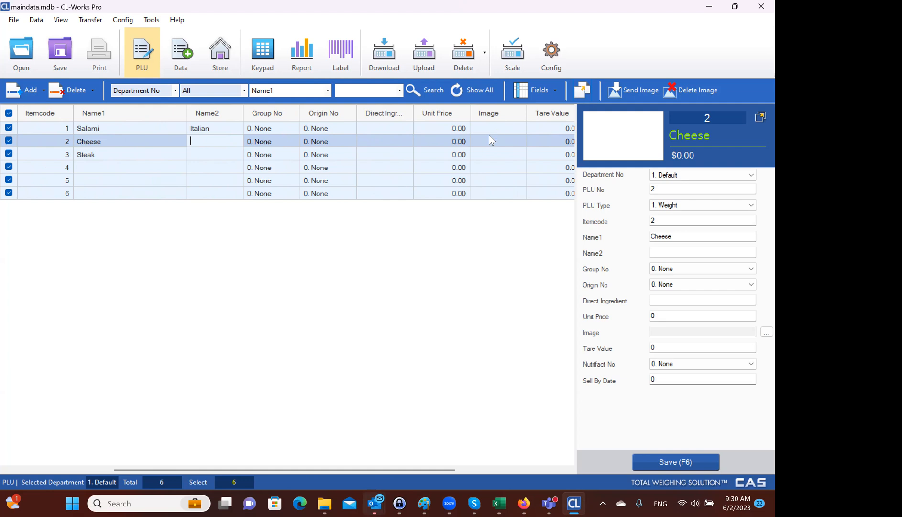
click(437, 129)
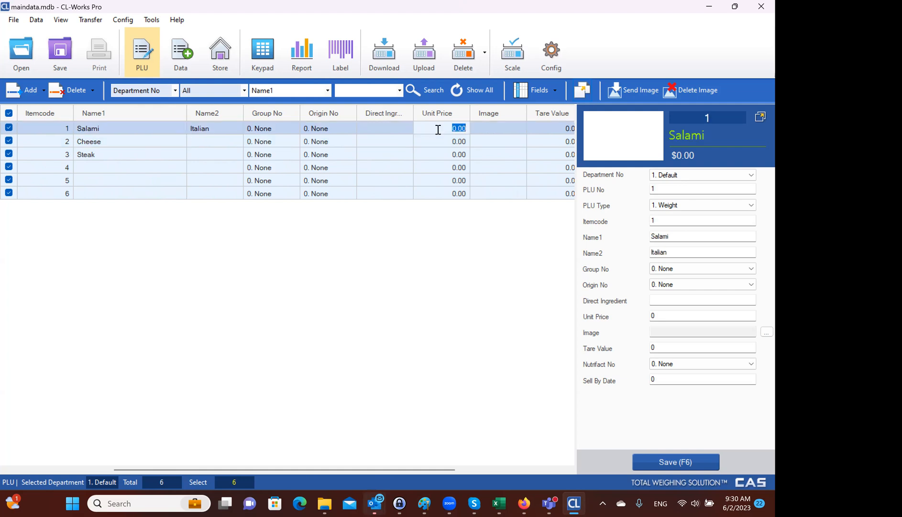
text(2.99)
click(446, 140)
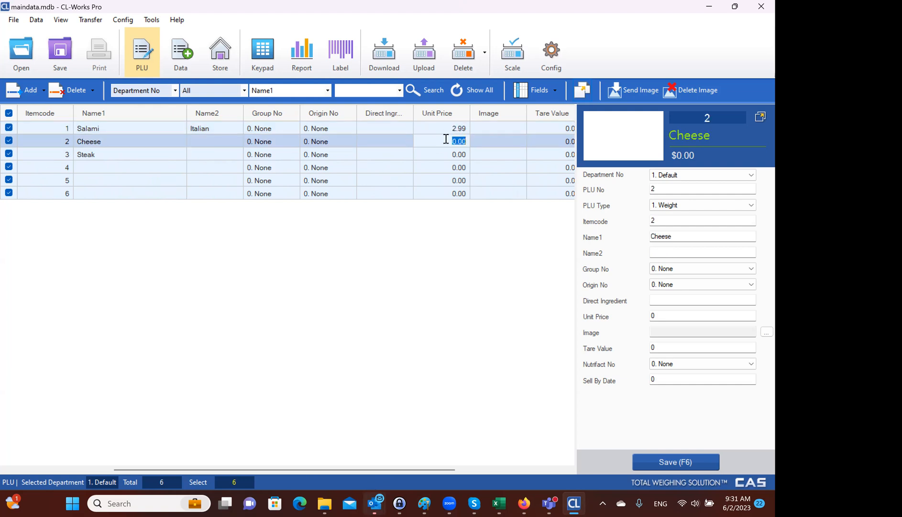
text(4.55)
click(440, 155)
text(8.33)
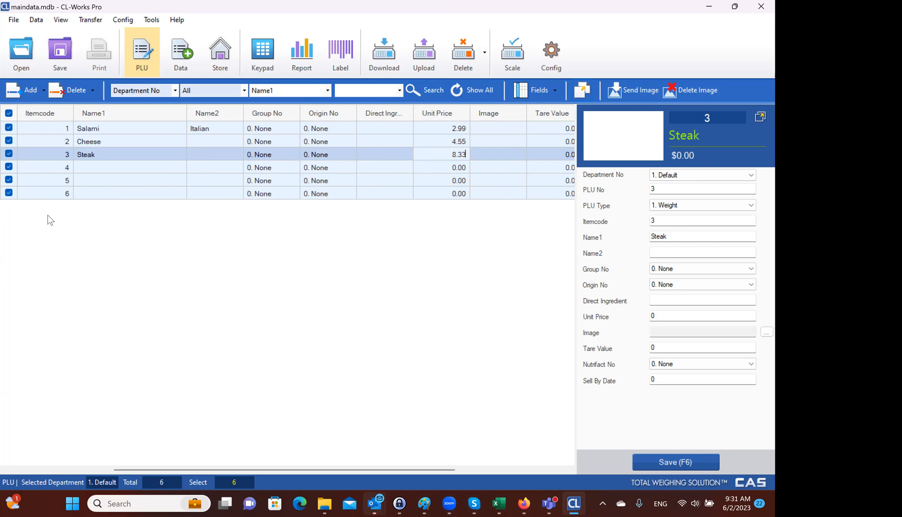
Step: Delete the three unnamed PLU records with itemcodes 4, 5 and 6 from the database
click(8, 166)
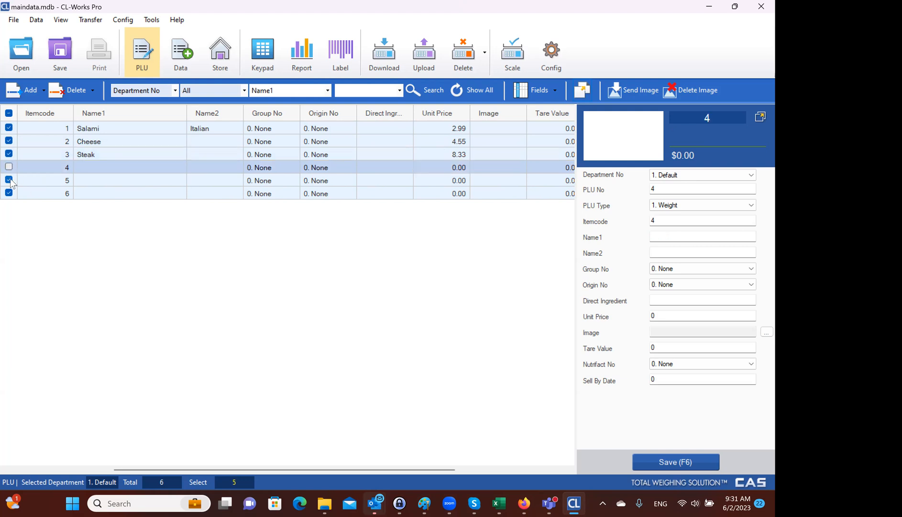
click(8, 113)
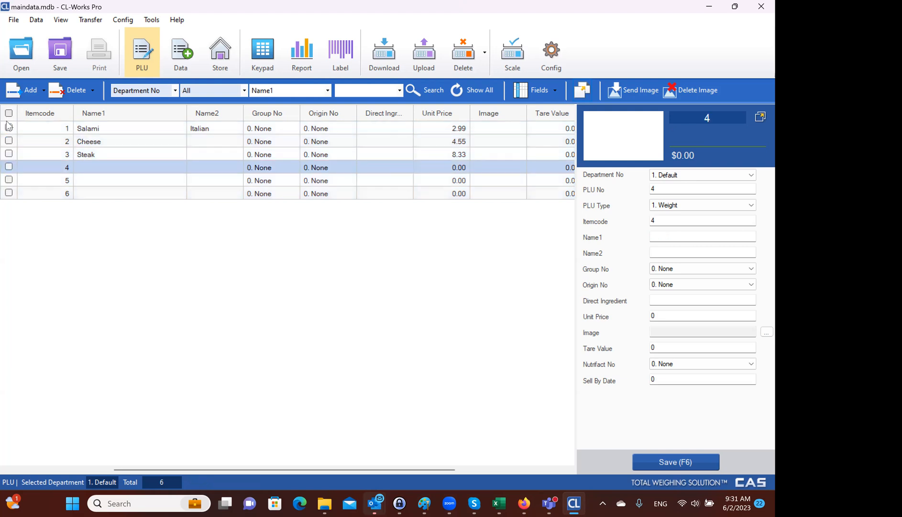
click(9, 179)
click(8, 167)
click(12, 193)
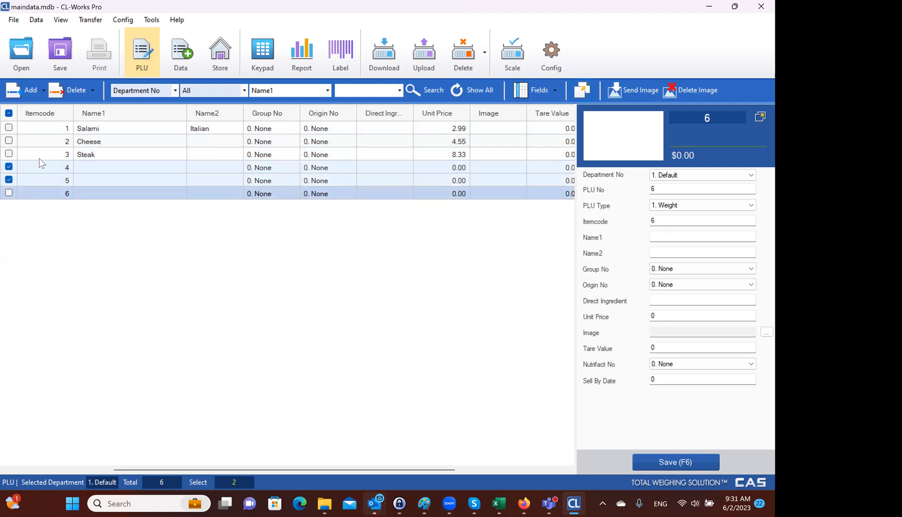
click(10, 193)
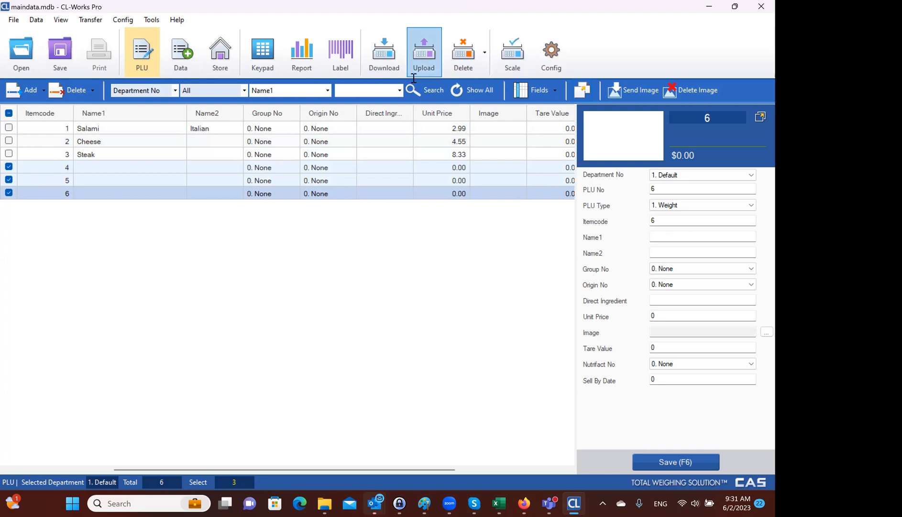
click(77, 92)
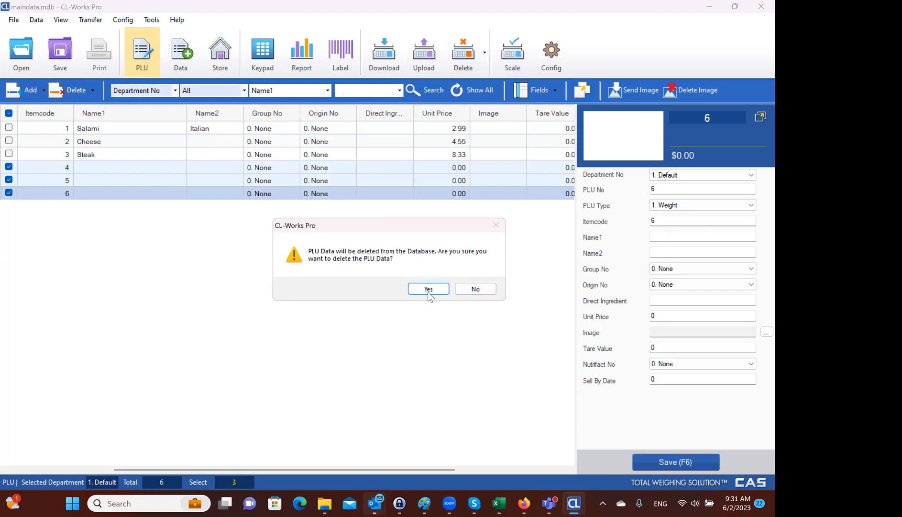
click(417, 289)
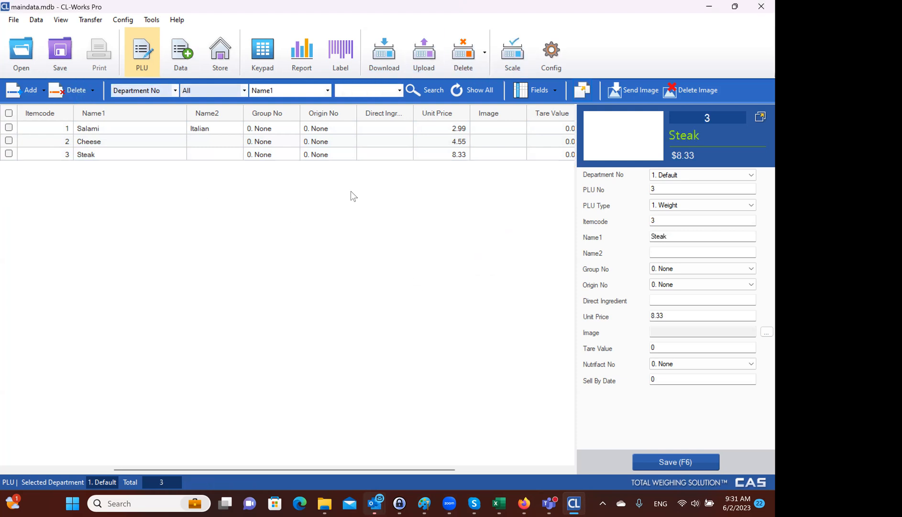
Step: Save the edited PLU records to the database
drag(372, 469, 429, 472)
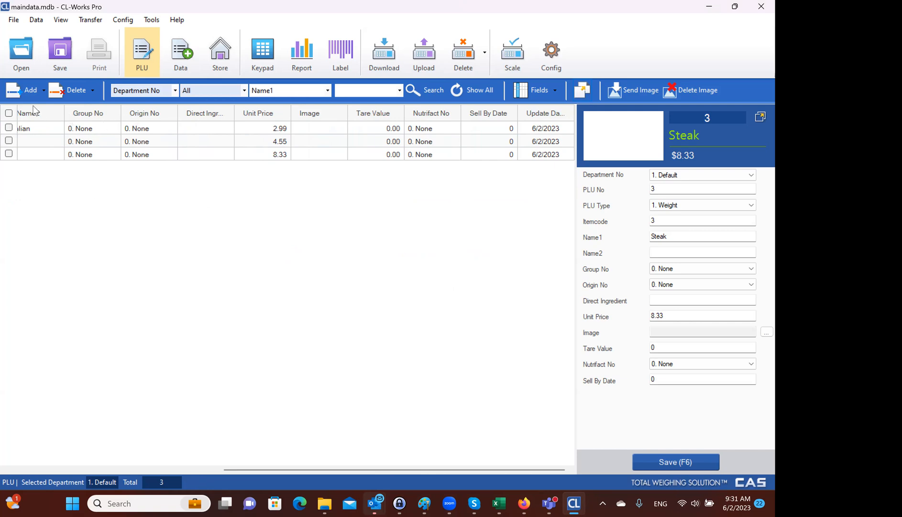
click(60, 52)
drag(268, 469, 11, 467)
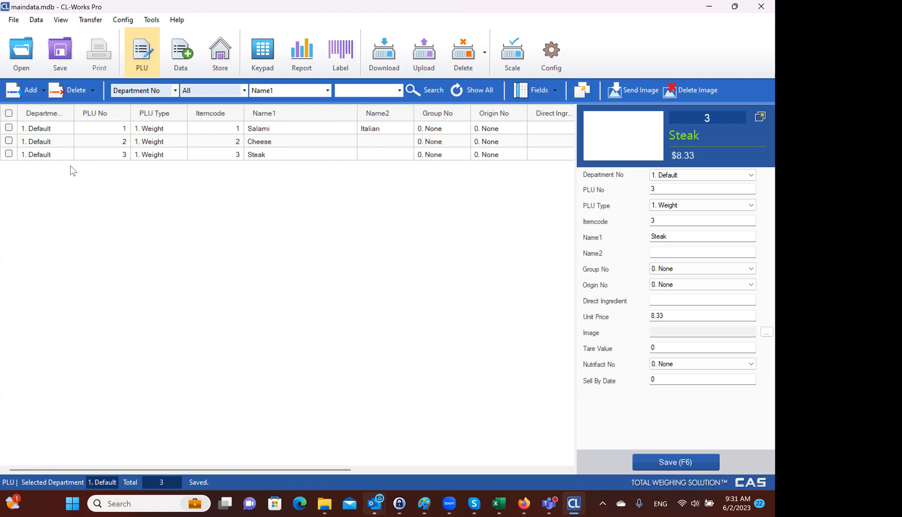
Step: Review the Salami and Cheese record details, detaching the PLU edit form into its own window and docking it back
click(104, 127)
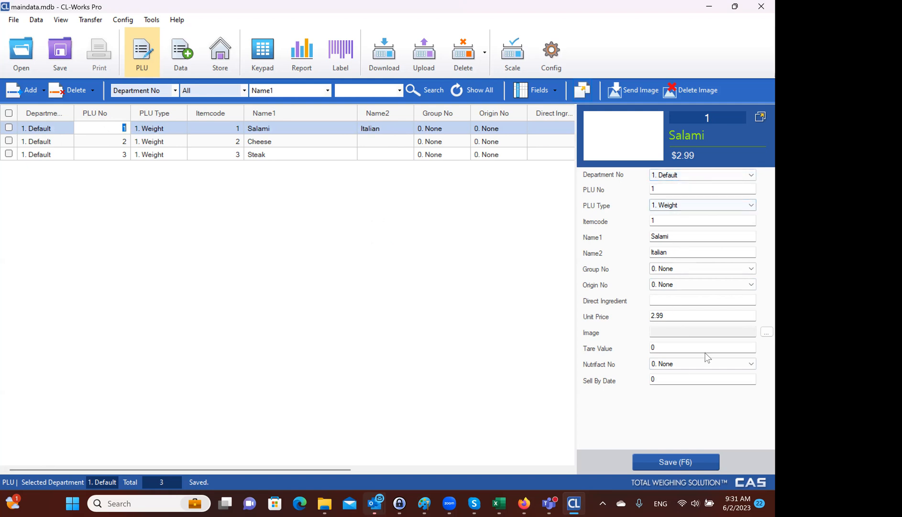
click(676, 378)
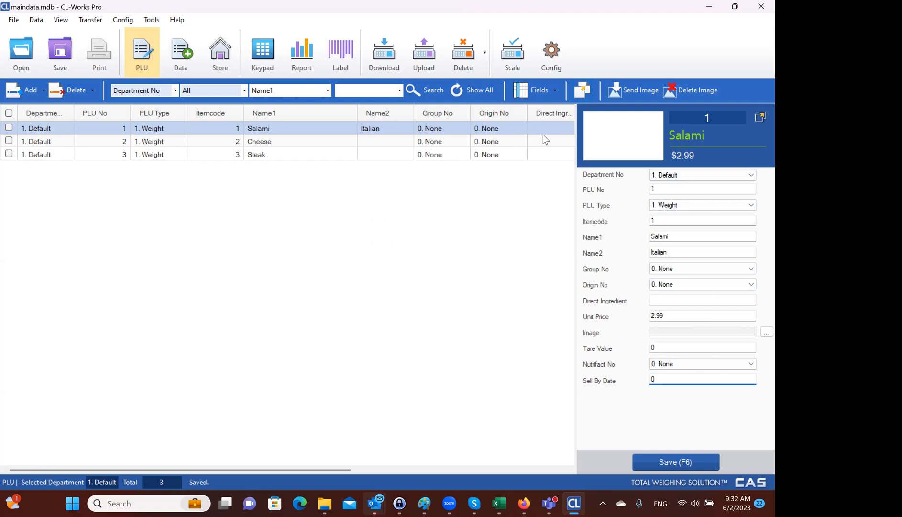
click(200, 142)
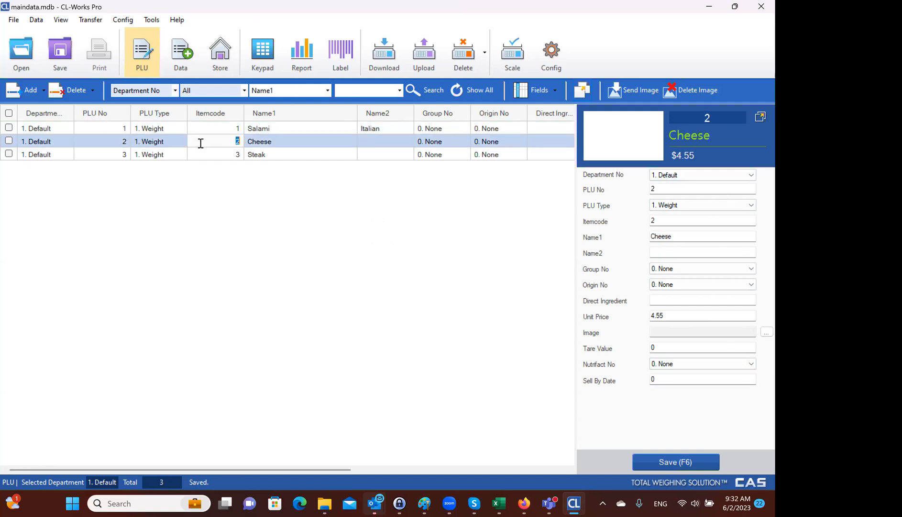
click(759, 117)
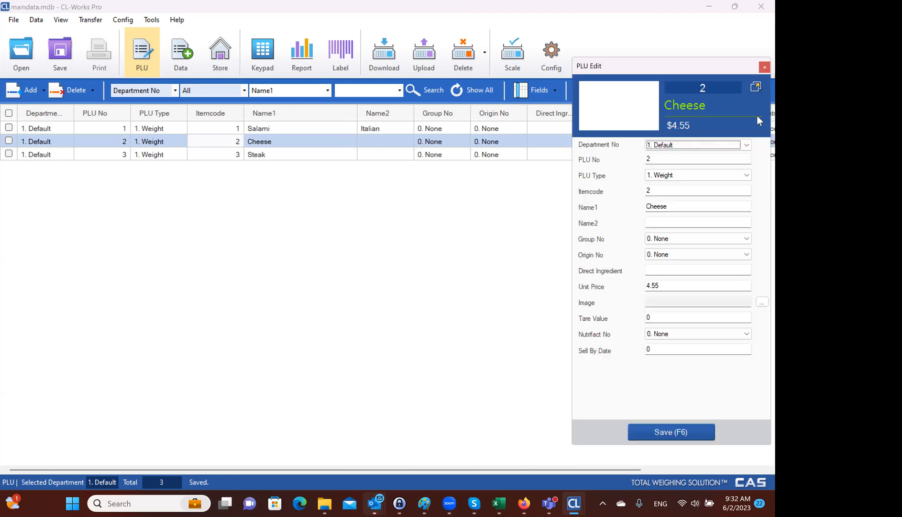
click(756, 88)
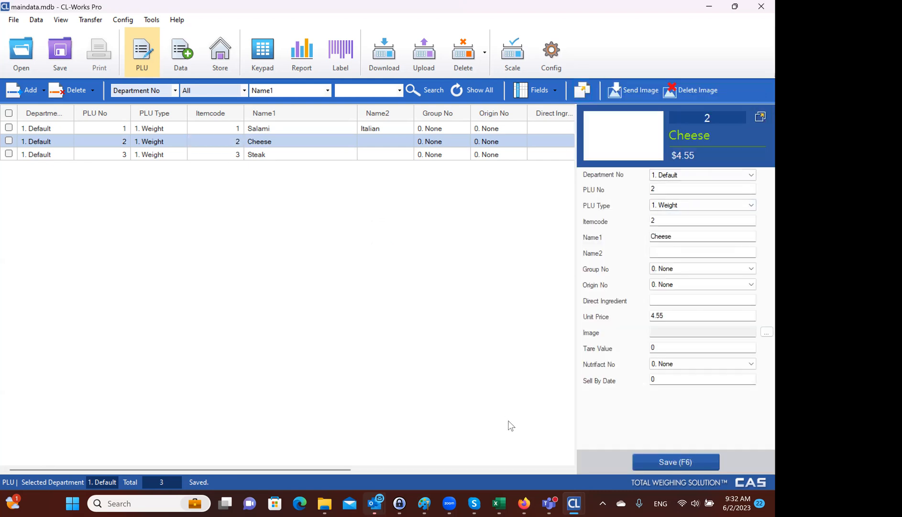
drag(302, 470, 114, 456)
click(676, 381)
double_click(649, 378)
text(4)
key(BackSpace)
click(682, 348)
click(75, 154)
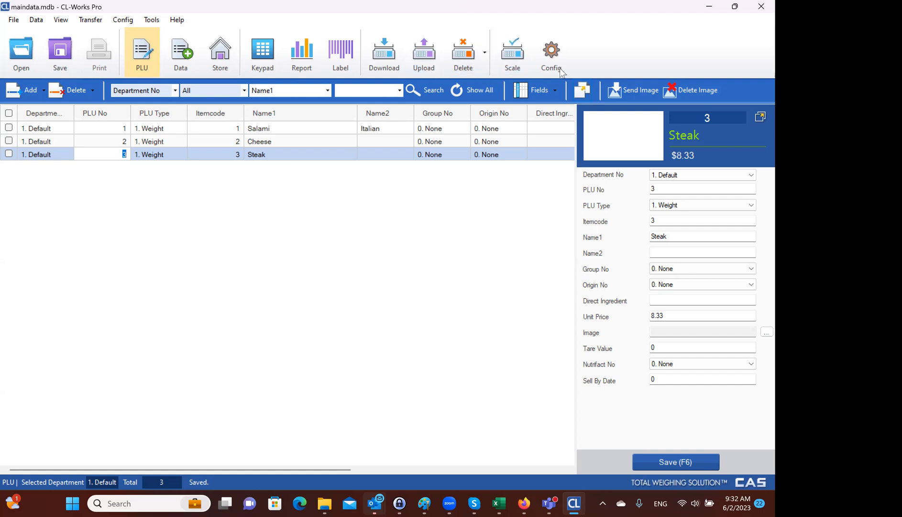
Step: View the serial scale connection list, and return to the PLU list without saving changes
click(510, 47)
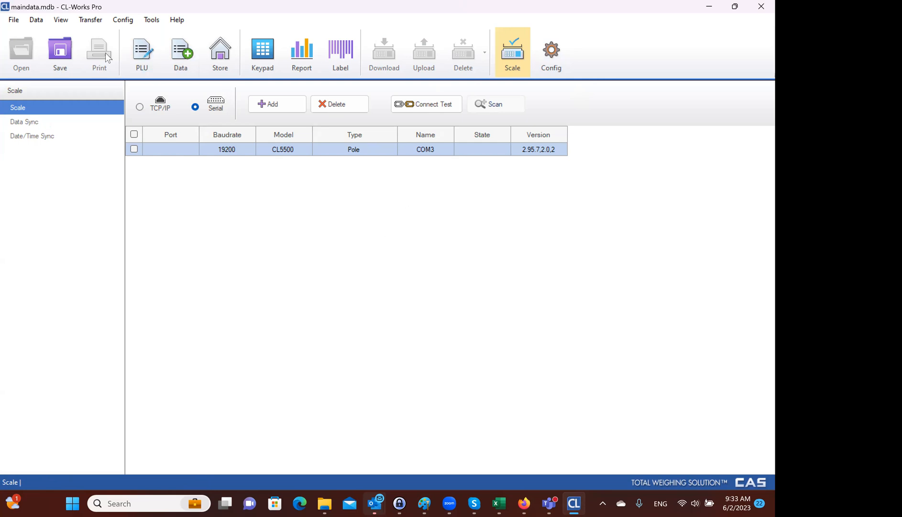
click(139, 52)
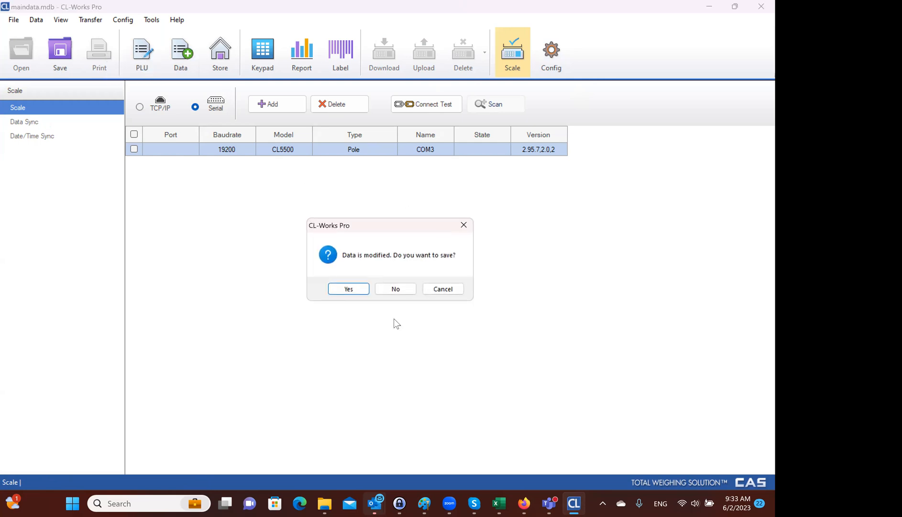
click(398, 288)
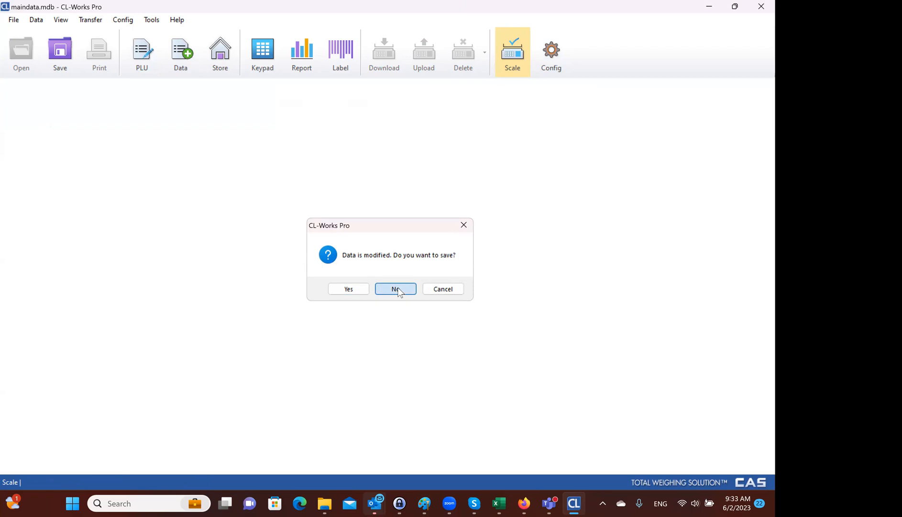